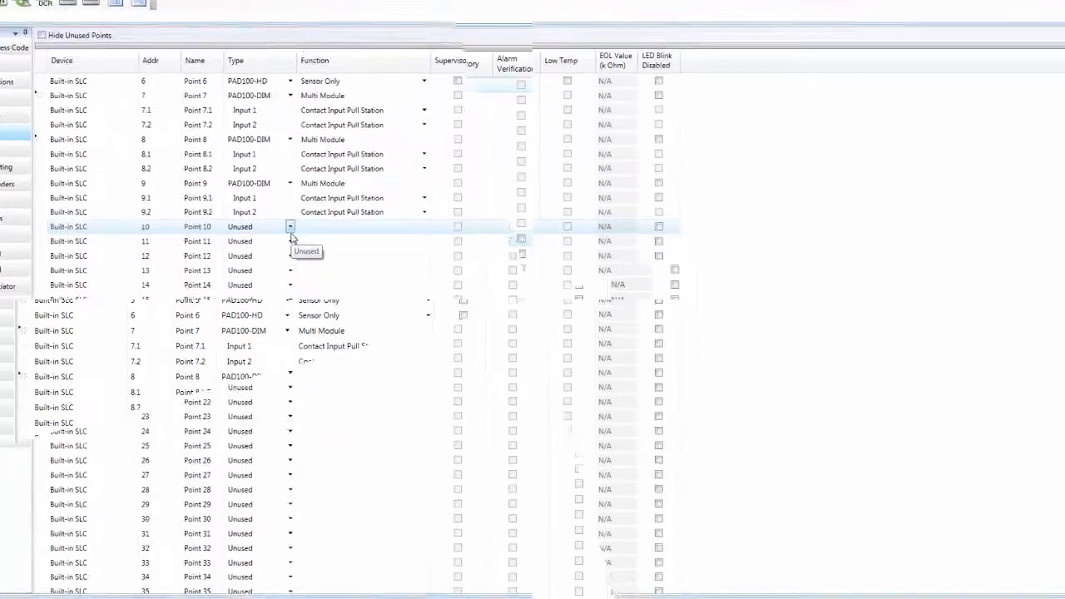
# Set the device type of Point 11 on the built-in SLC to PAD100-PD and check its function options.
pyautogui.click(291, 241)
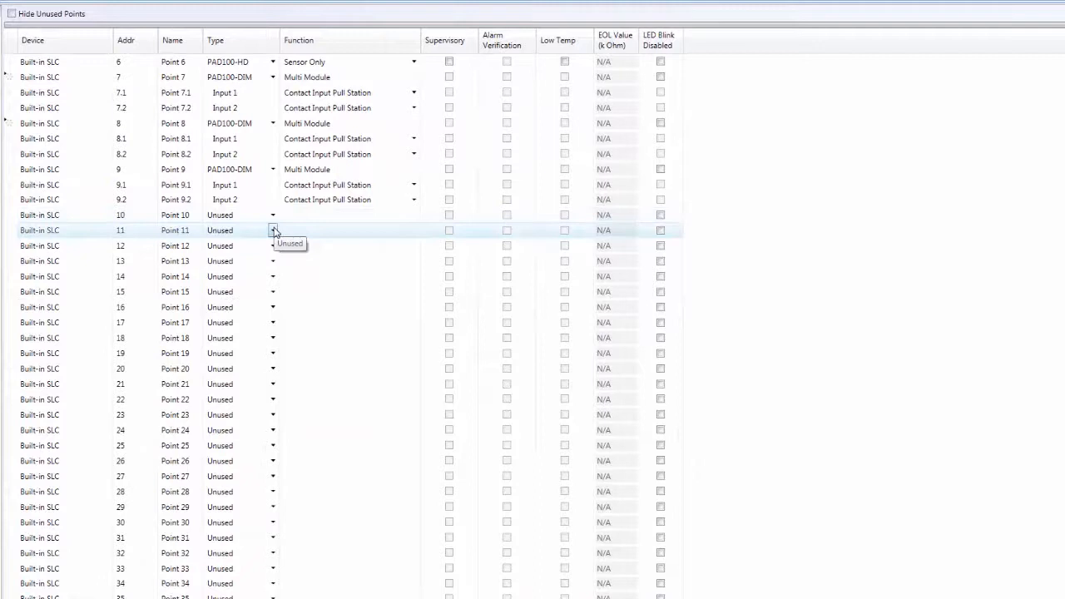
pyautogui.click(273, 230)
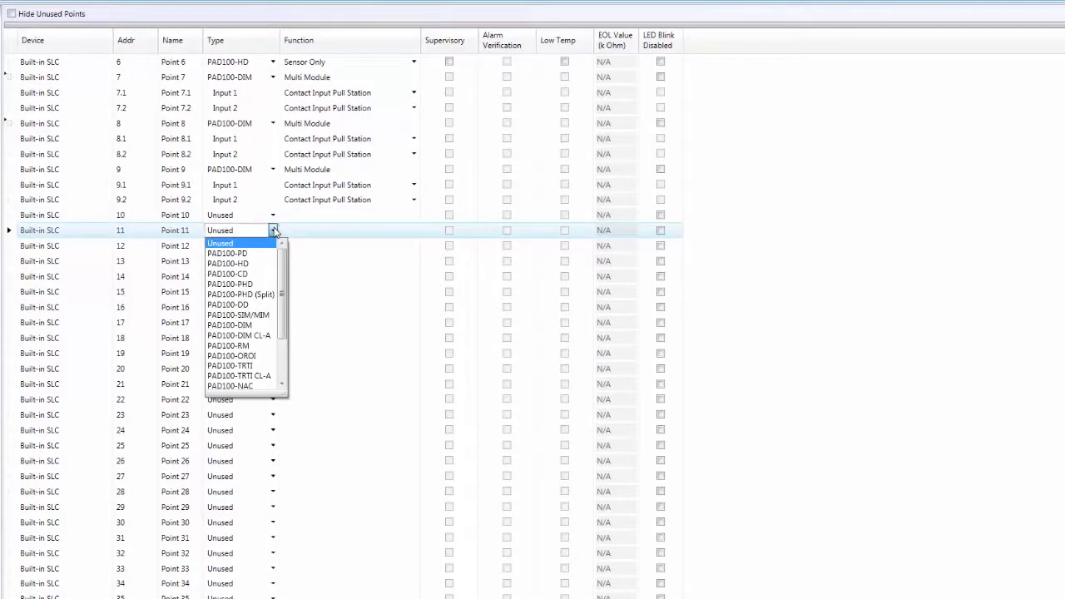
pyautogui.moveTo(282, 277); pyautogui.dragTo(281, 316)
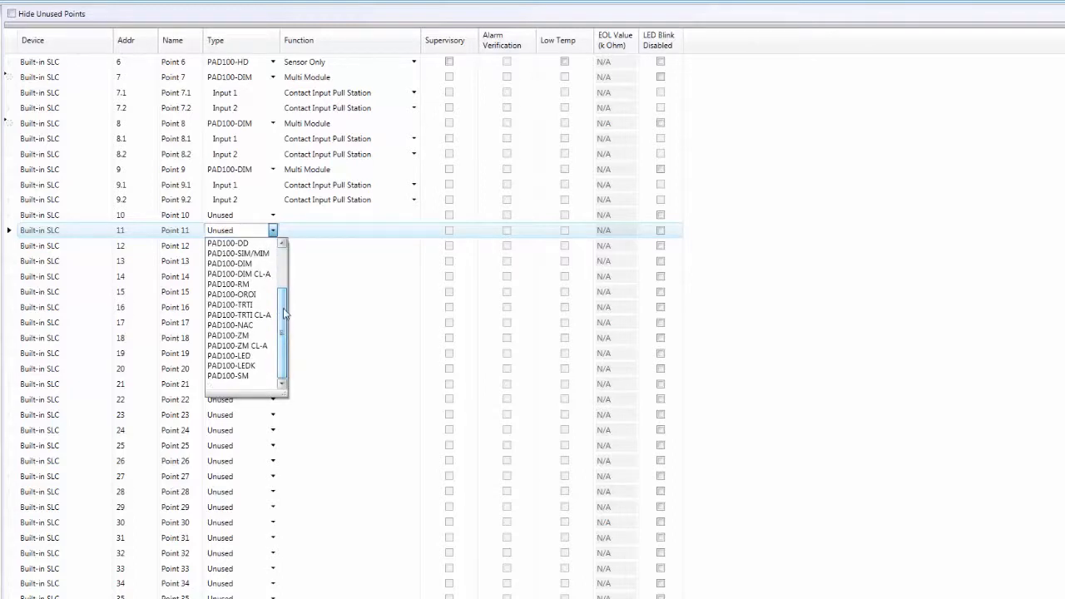
pyautogui.moveTo(283, 312); pyautogui.dragTo(285, 268)
pyautogui.click(265, 254)
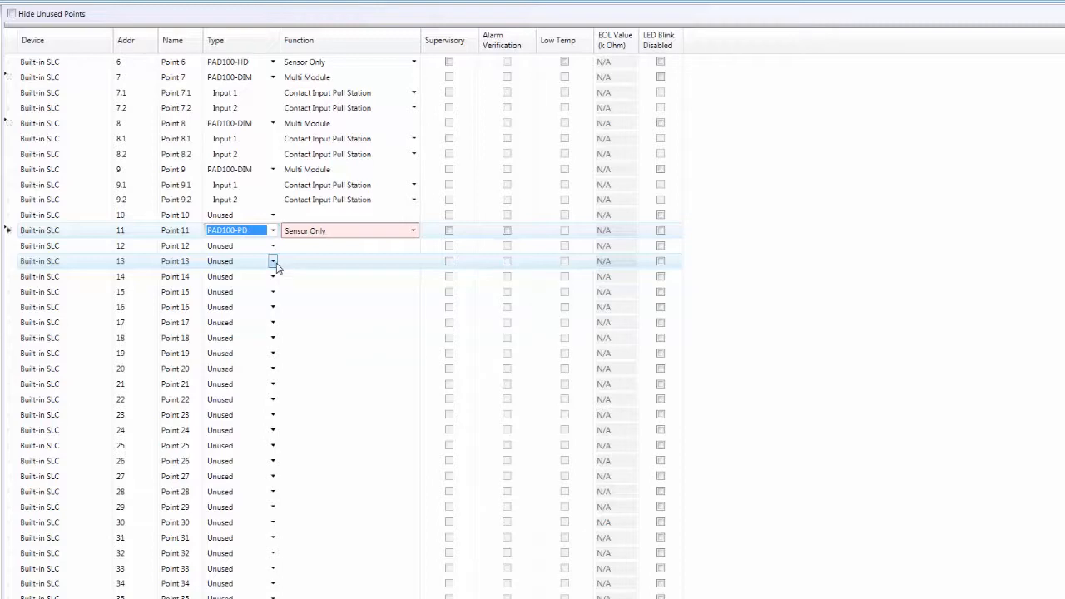
pyautogui.click(413, 231)
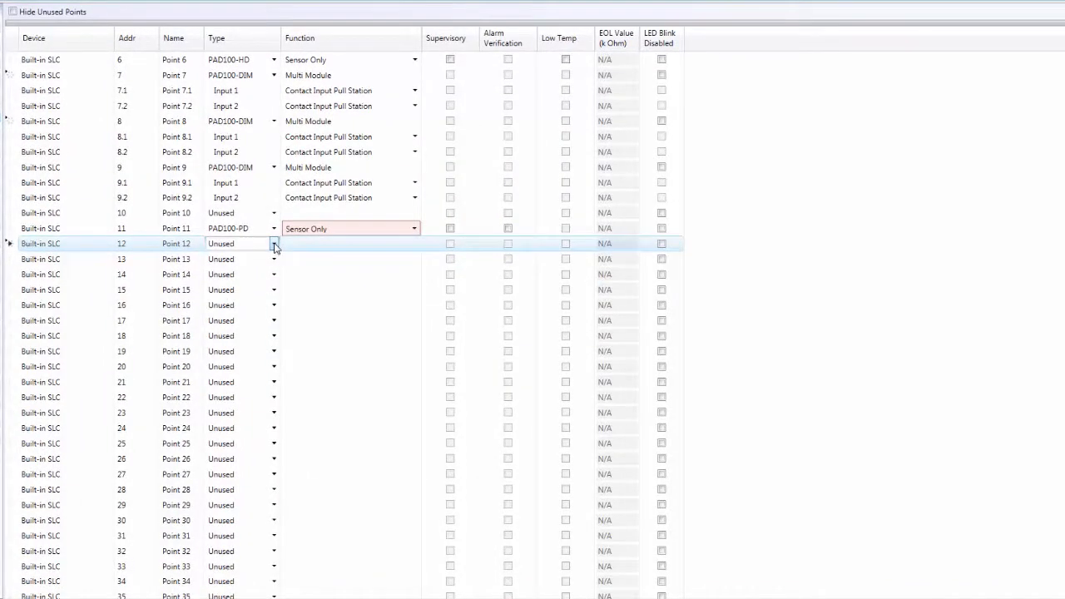
# Set the type of Point 12 to PAD100-TRTI and review the function options of its relays and inputs.
pyautogui.click(275, 244)
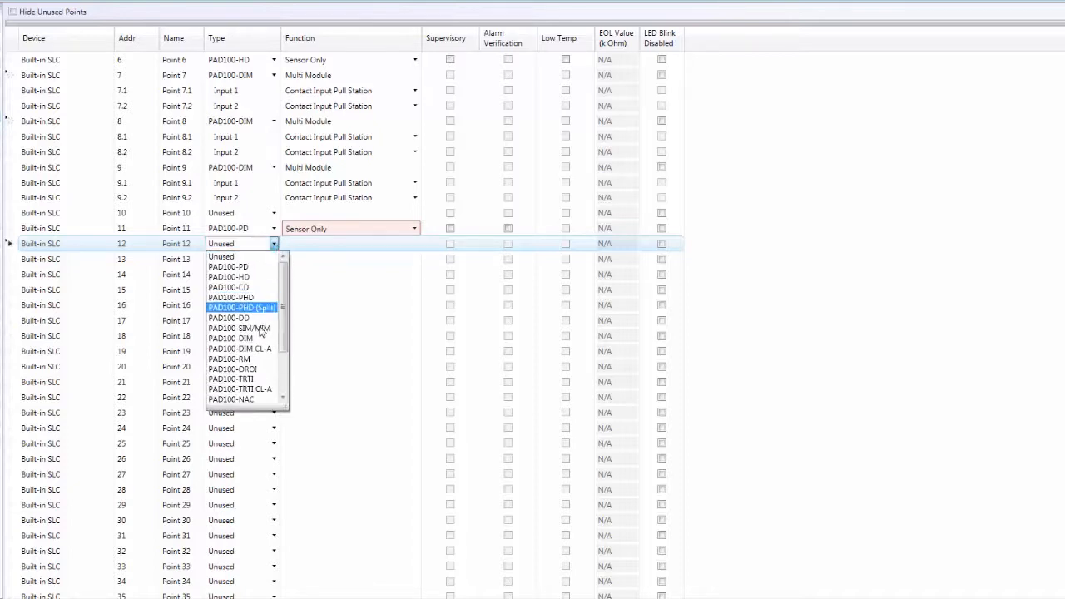
pyautogui.click(248, 379)
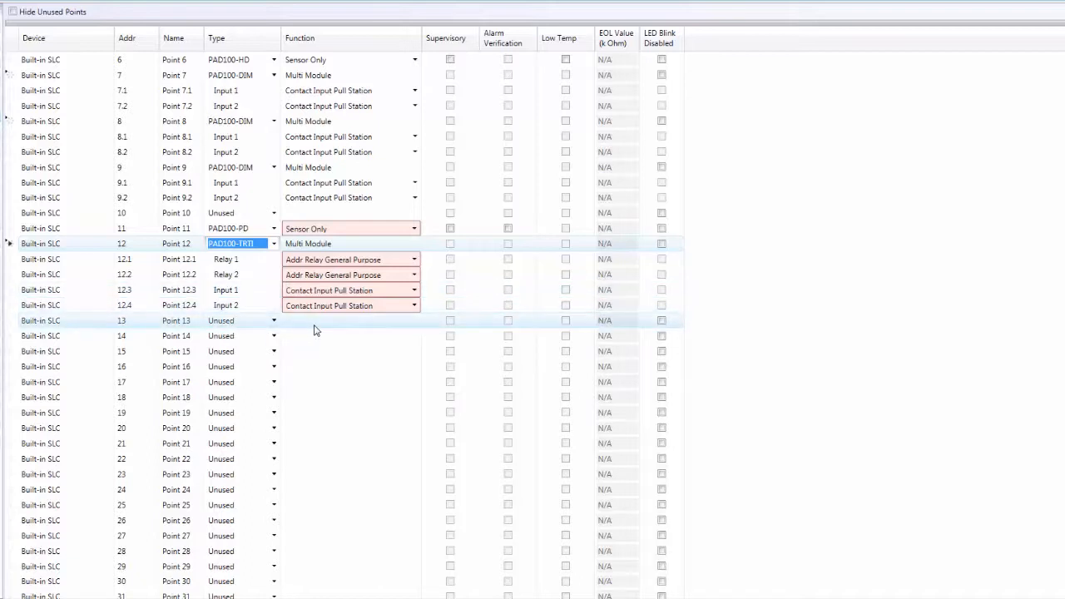
pyautogui.click(414, 260)
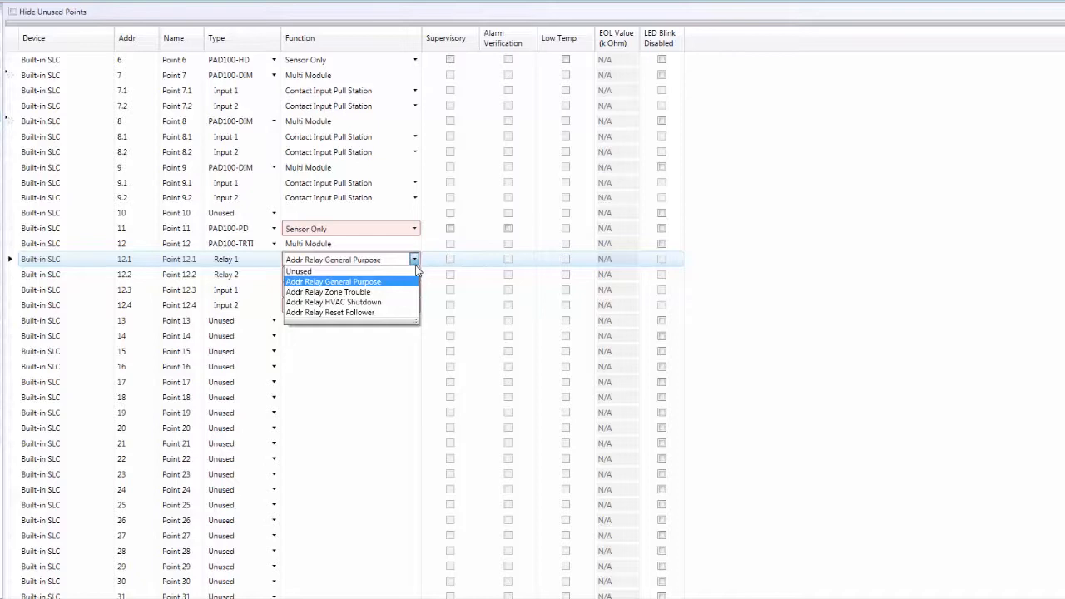
pyautogui.click(416, 267)
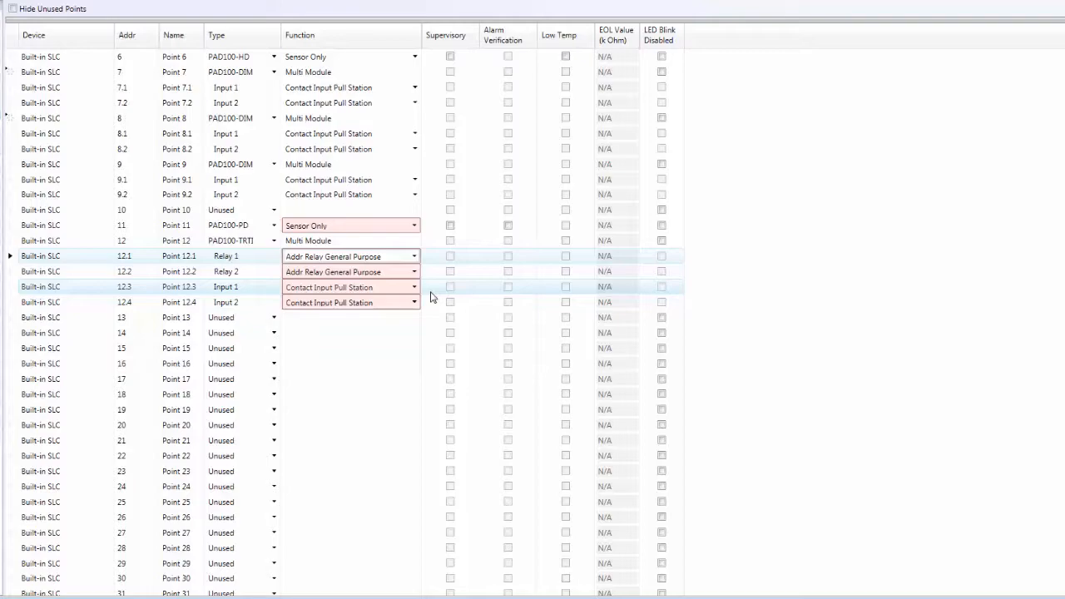
pyautogui.click(415, 302)
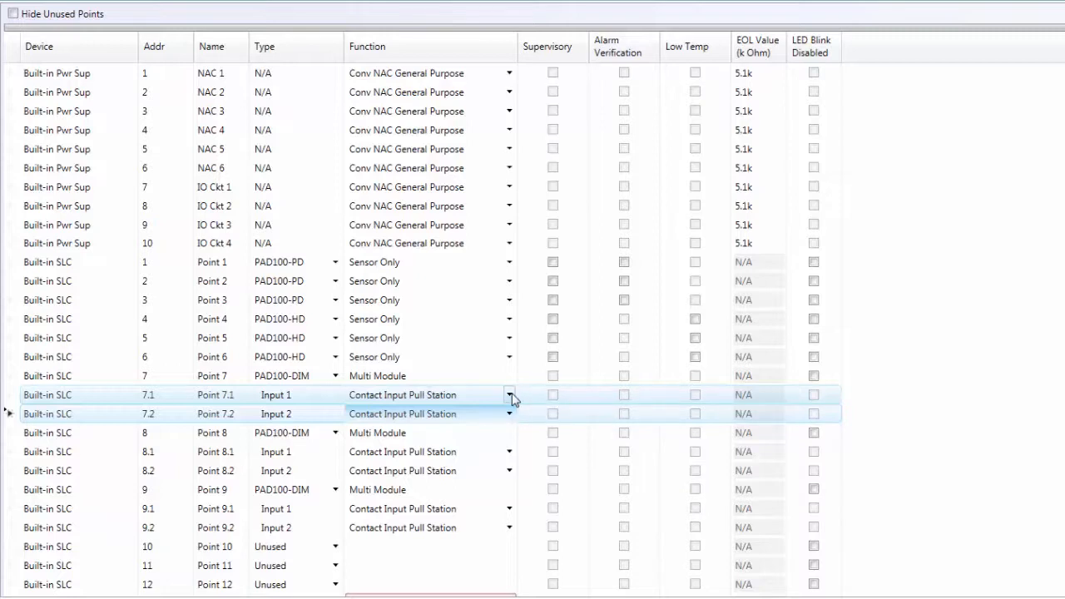
# Set the function of Point 7.1 to Contact Input Water Flow and of Point 7.2 to Contact Input Tamper.
pyautogui.click(511, 397)
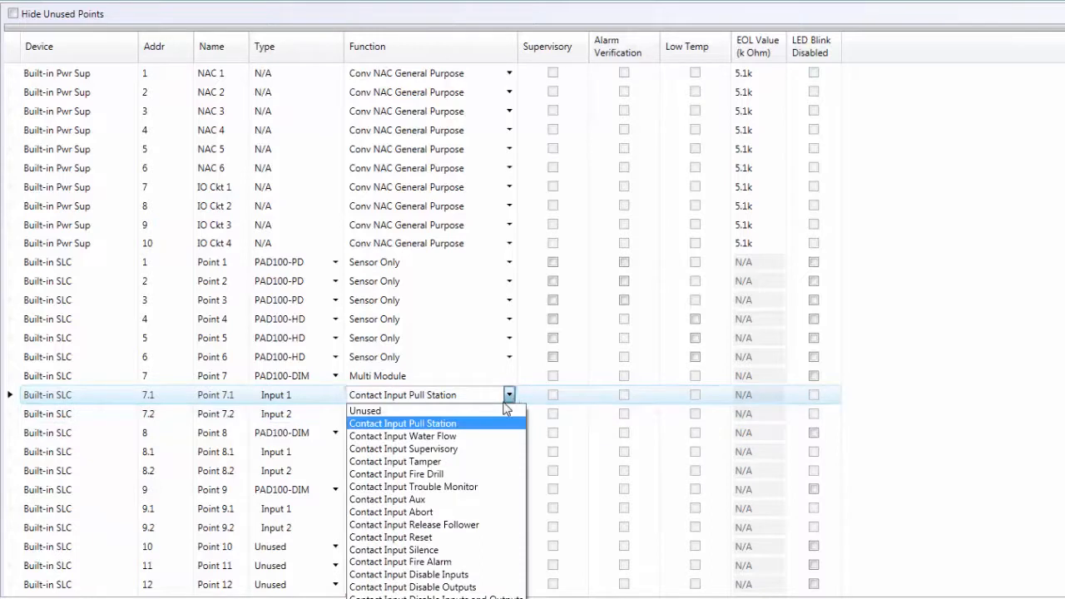
pyautogui.click(494, 436)
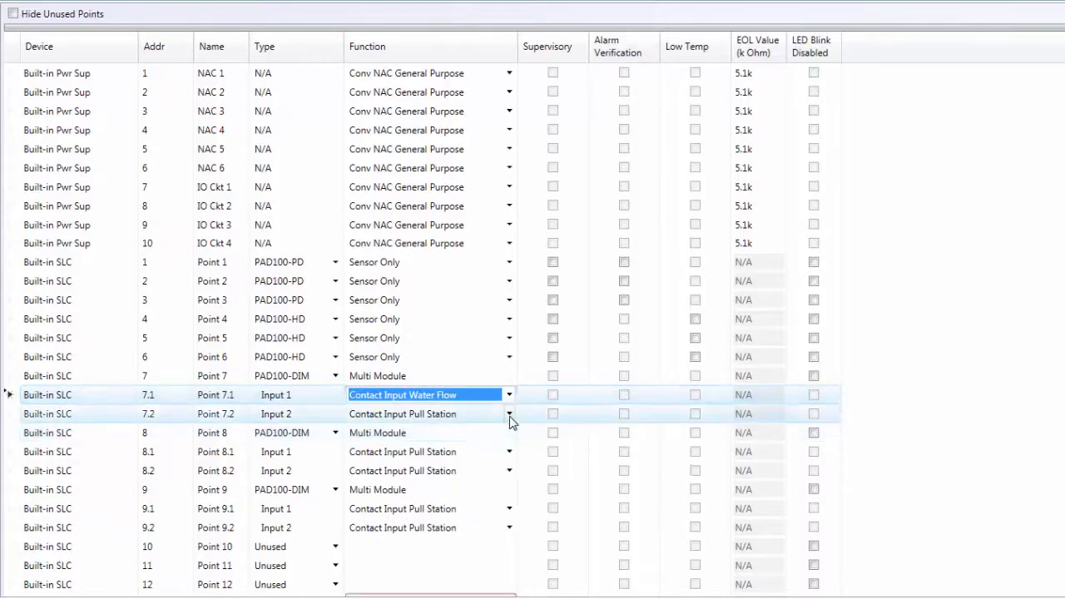
pyautogui.click(510, 415)
pyautogui.click(509, 415)
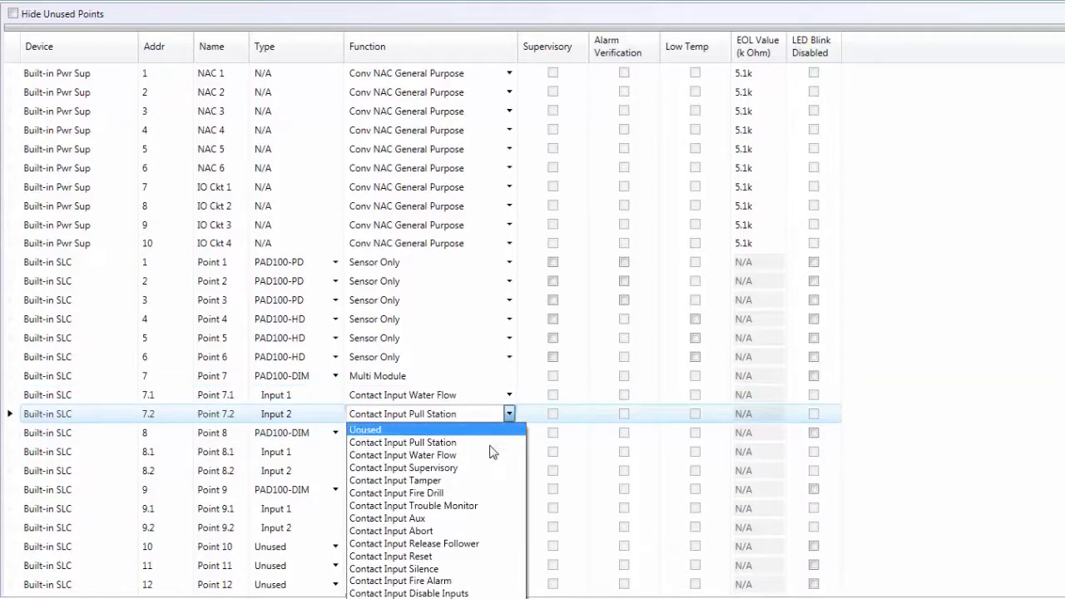
pyautogui.click(480, 481)
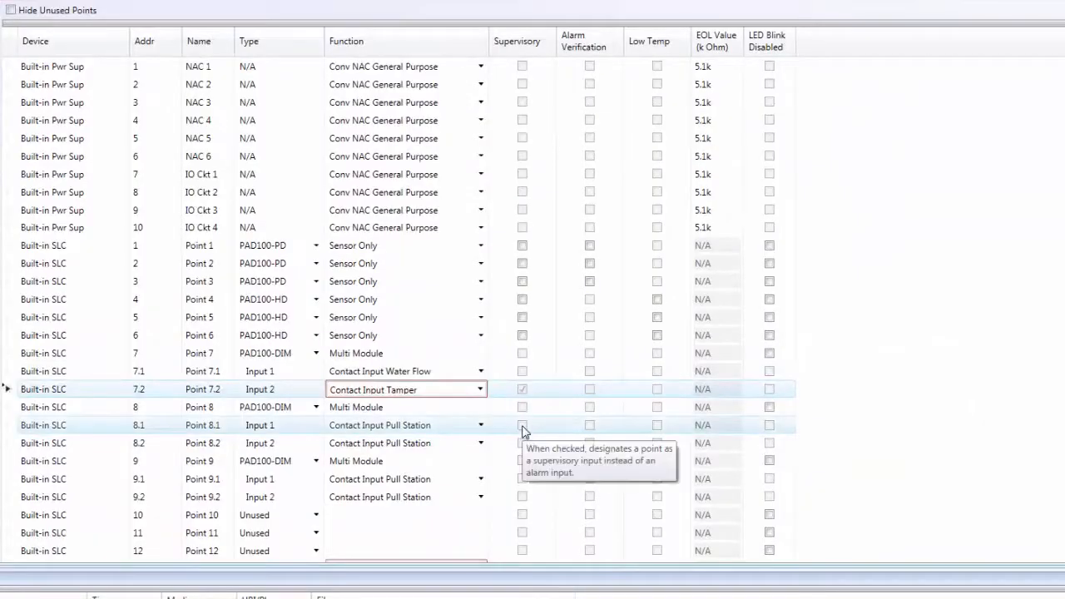
# Set the function of NAC 1 on the built-in power supply to Conv NAC Gentex Sync.
pyautogui.scroll(-3, 915, 407)
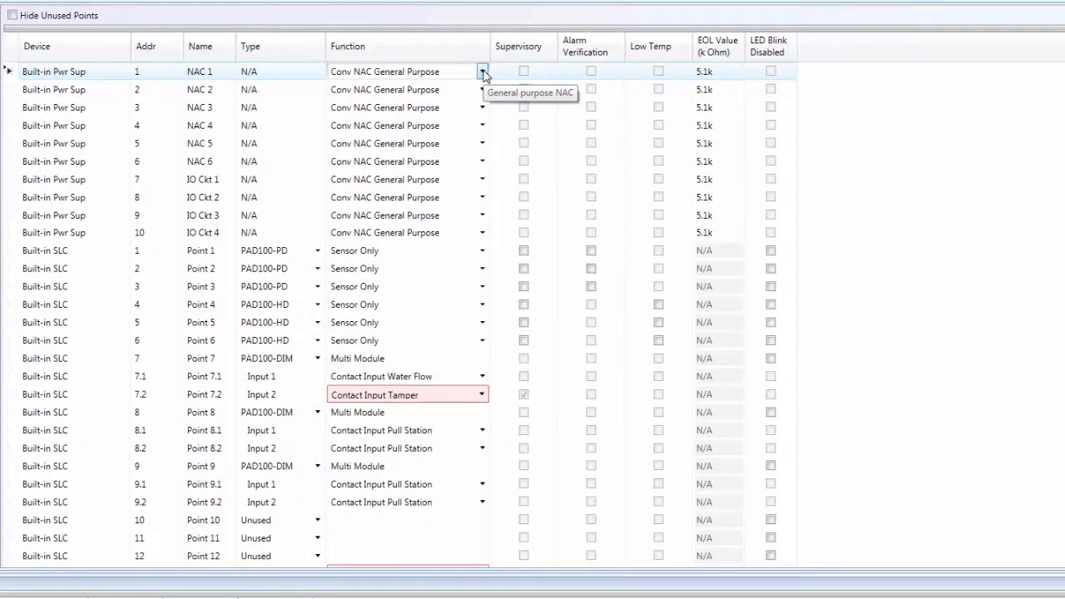
pyautogui.click(482, 72)
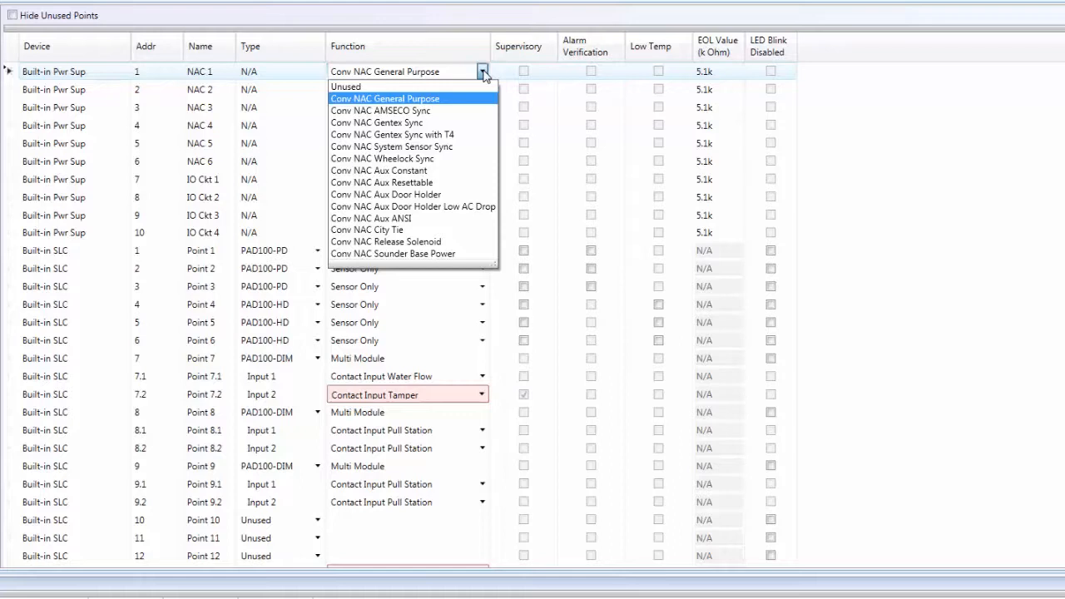
pyautogui.click(453, 123)
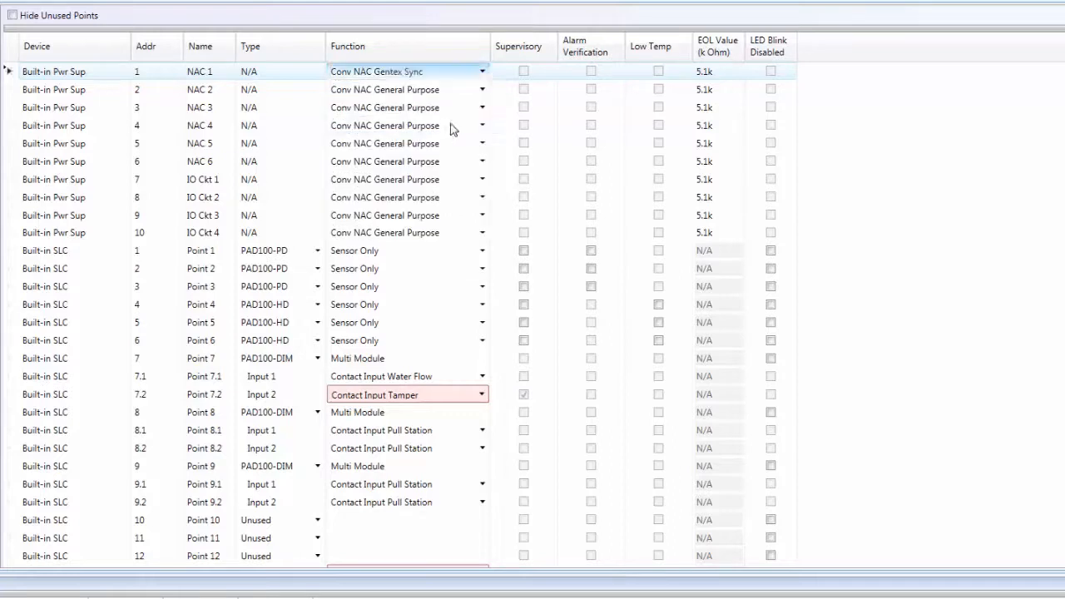
# Set the function of NAC 2 to Conv NAC System Sensor Sync and of NAC 3 to Conv NAC Aux Constant.
pyautogui.click(482, 89)
pyautogui.click(482, 89)
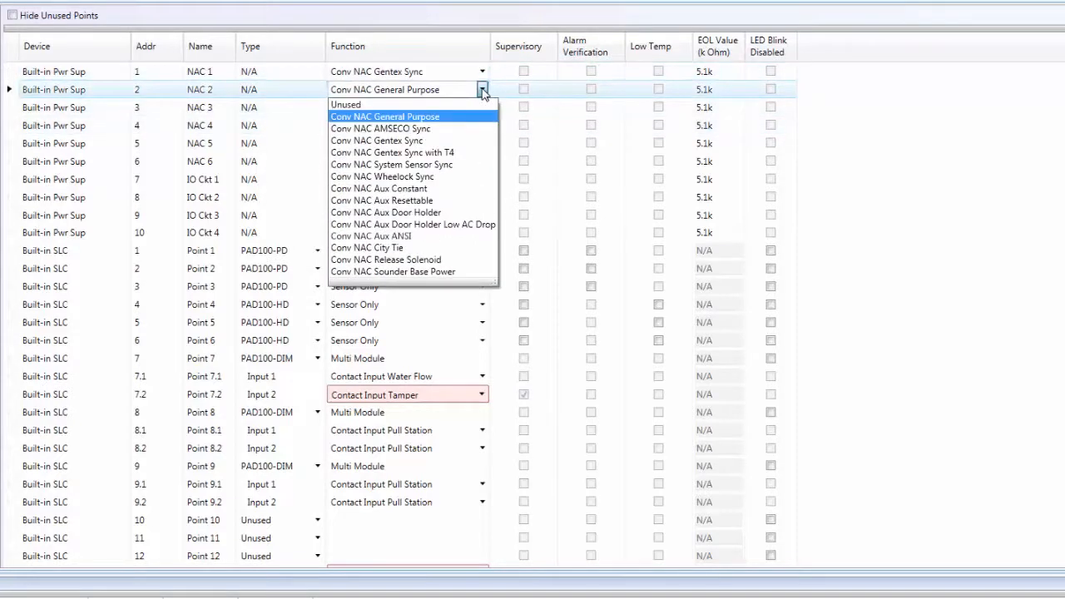
pyautogui.click(465, 164)
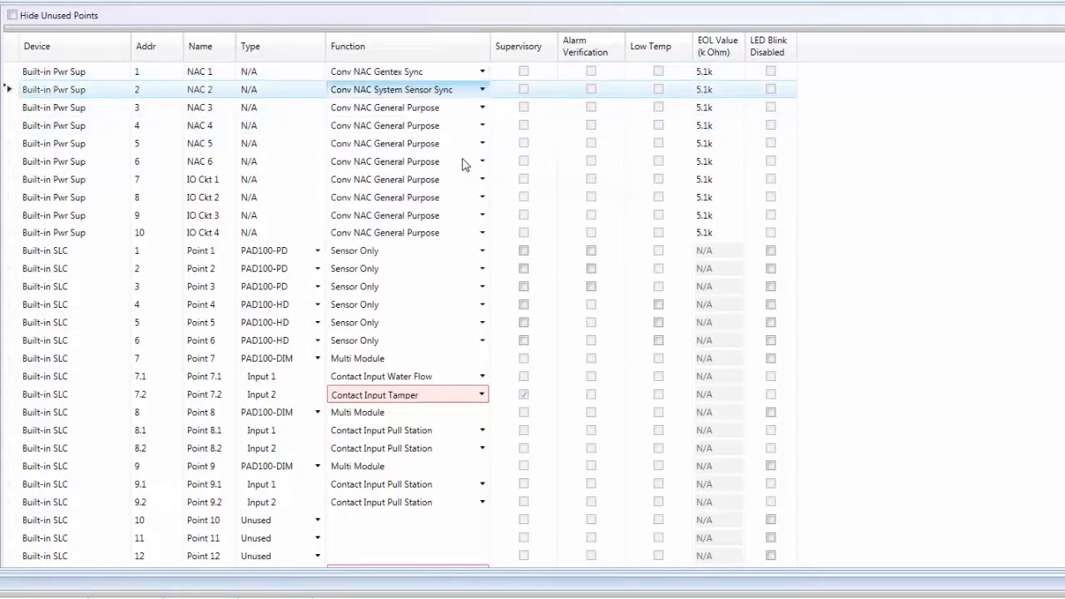
pyautogui.click(482, 107)
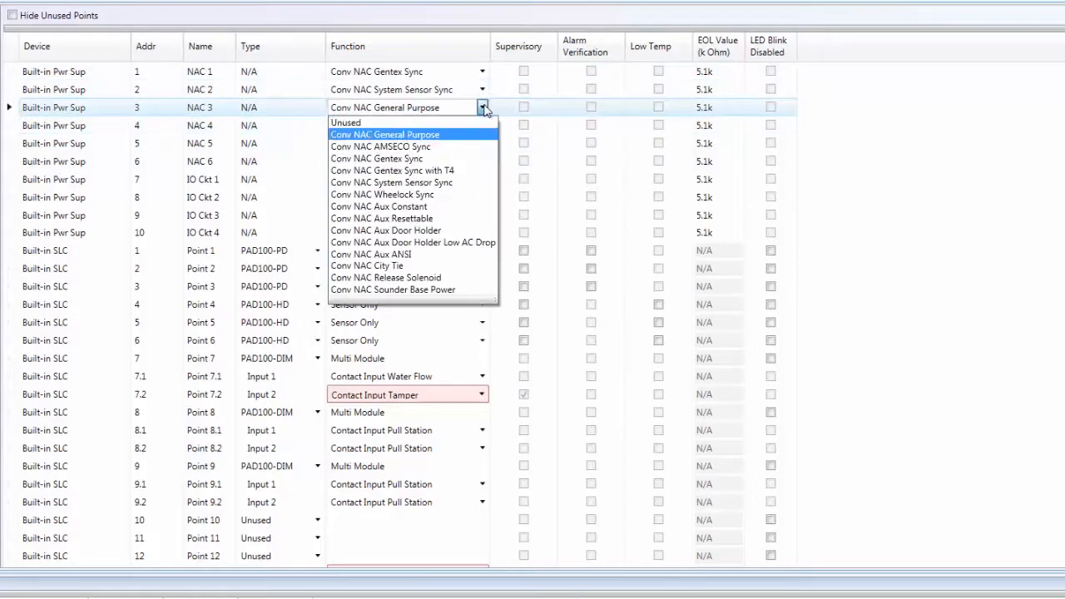
pyautogui.click(426, 207)
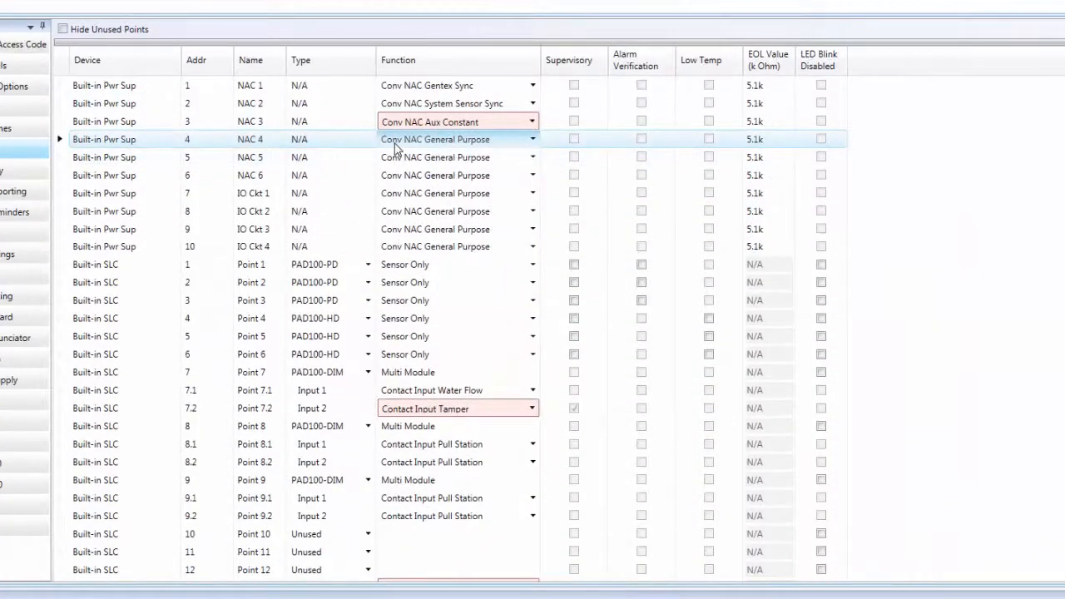
# Change the functions of NAC 4 through IO Ckt 2 together to Conv NAC Gentex Sync.
pyautogui.keyDown('shift'); pyautogui.click(392, 212); pyautogui.keyUp('shift')
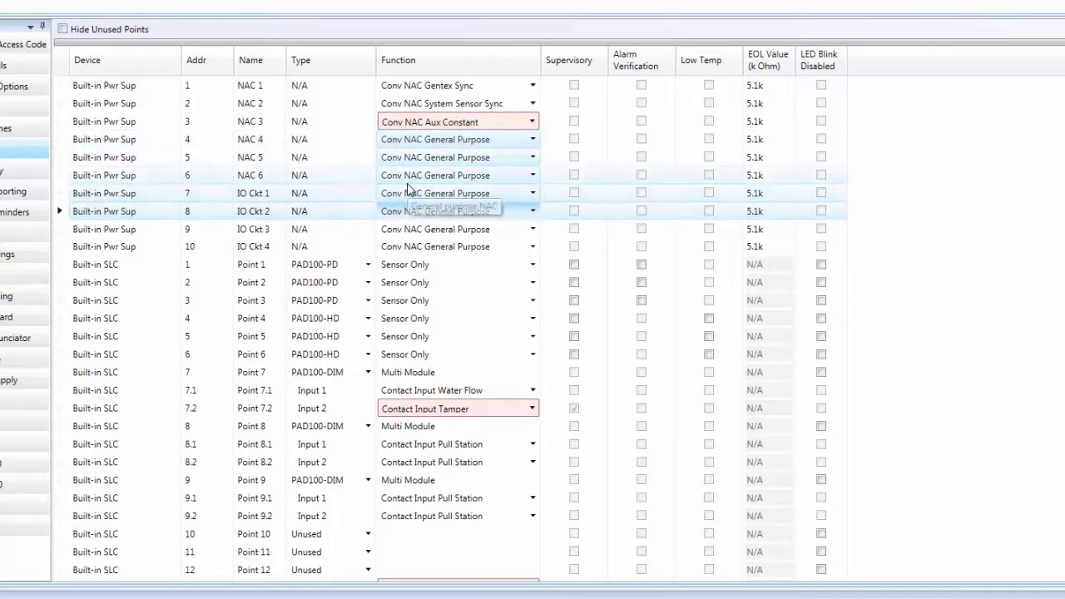
pyautogui.click(408, 190)
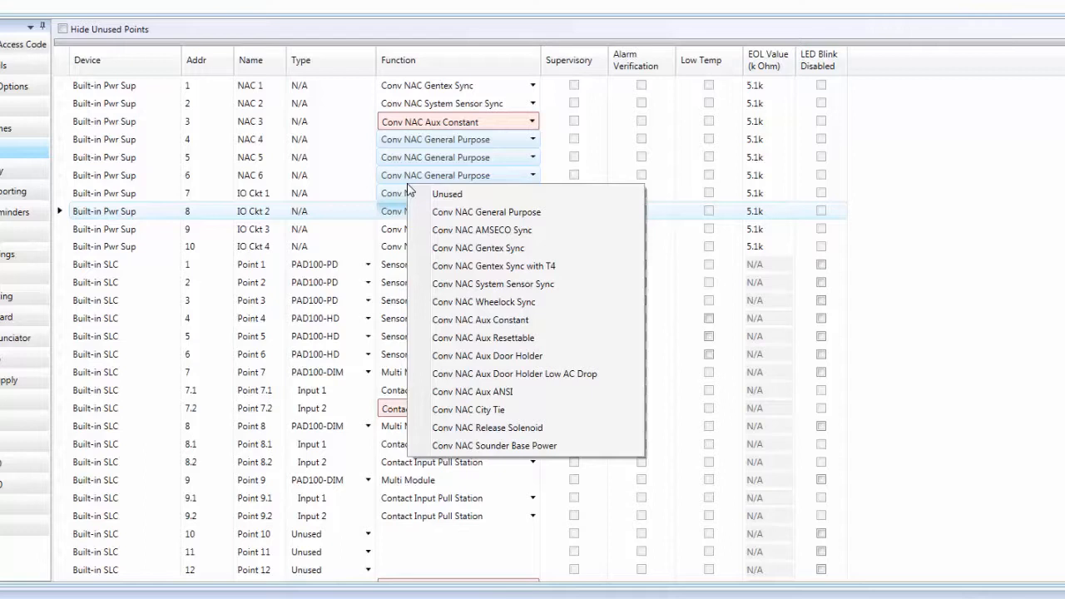
pyautogui.click(445, 249)
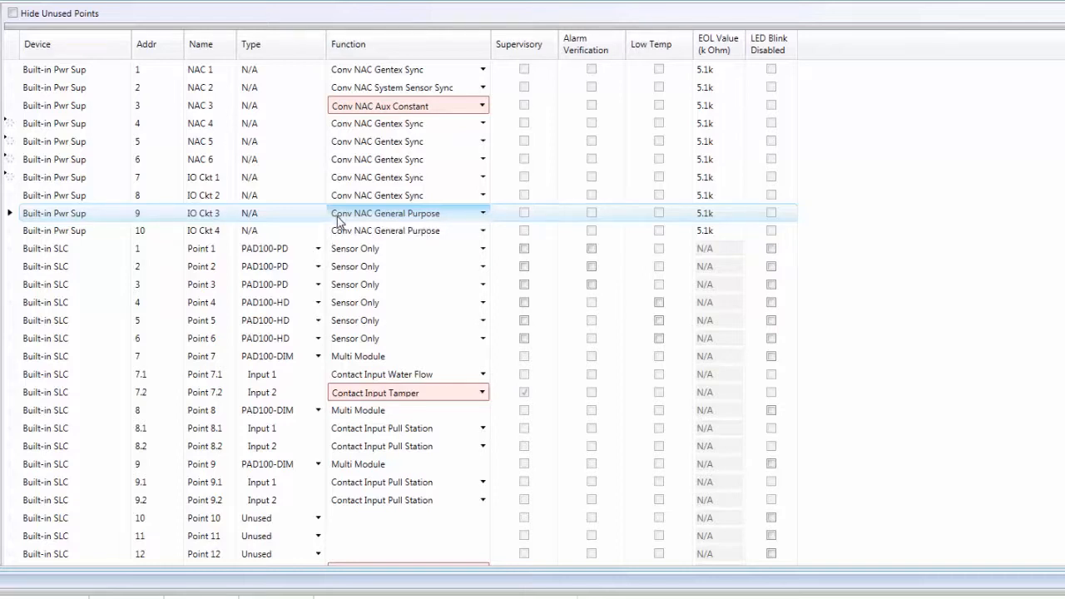
# Examine the function options offered for IO Ckt 3 and IO Ckt 4, leaving their functions as they are.
pyautogui.click(340, 231)
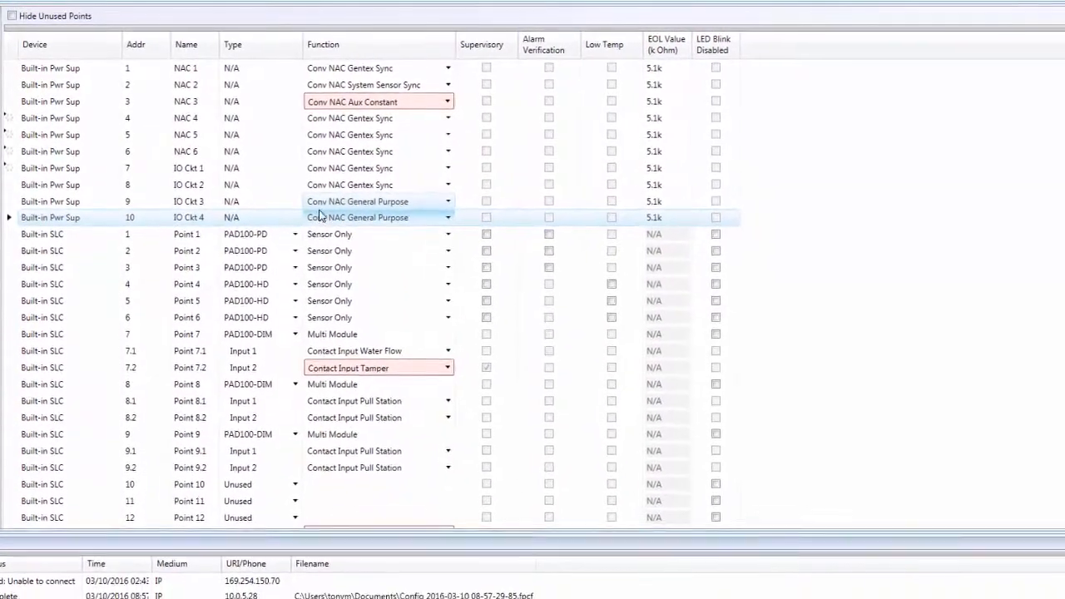
pyautogui.click(316, 211)
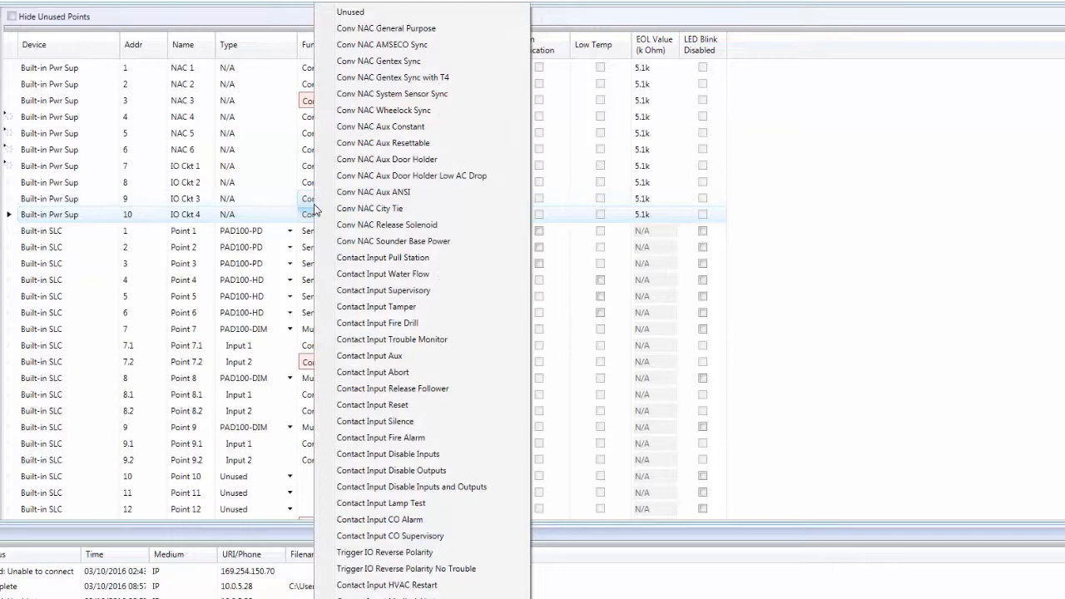
pyautogui.click(746, 249)
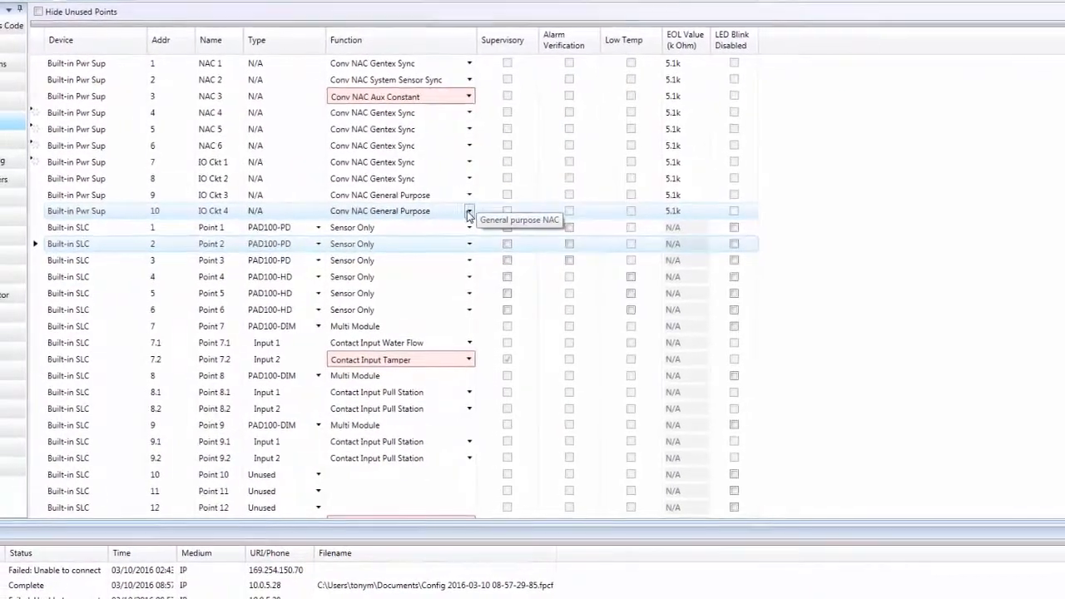
pyautogui.click(468, 215)
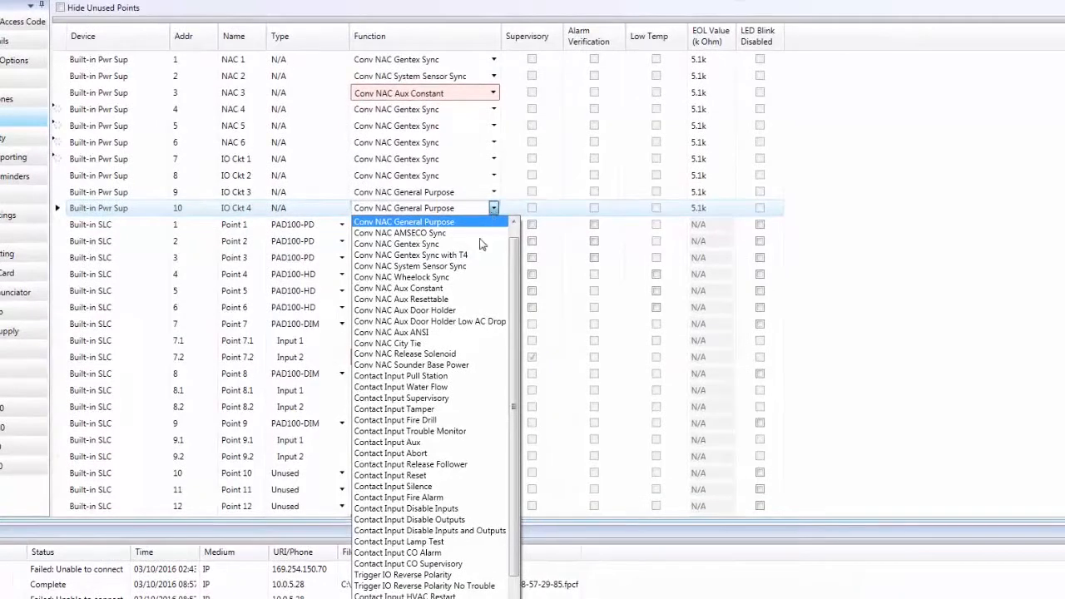
pyautogui.scroll(-1, 503, 364)
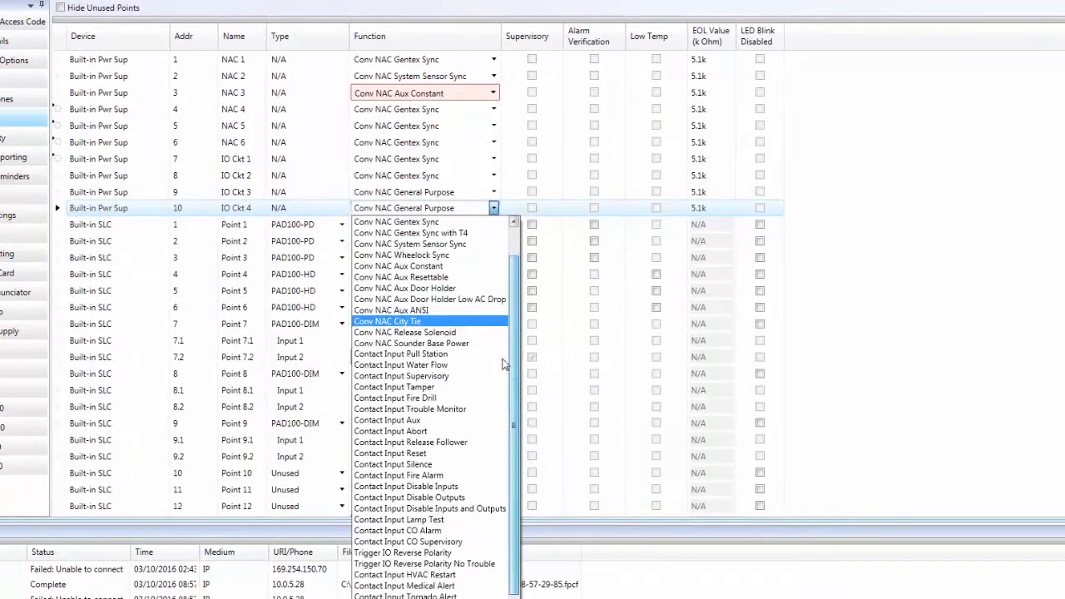
pyautogui.scroll(-1, 503, 364)
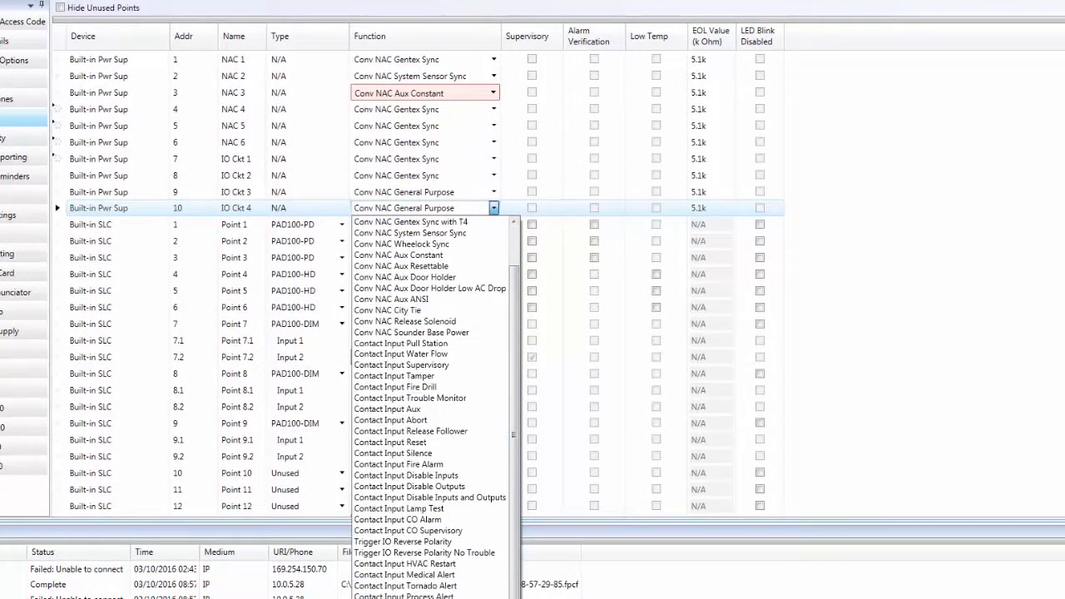
pyautogui.click(828, 295)
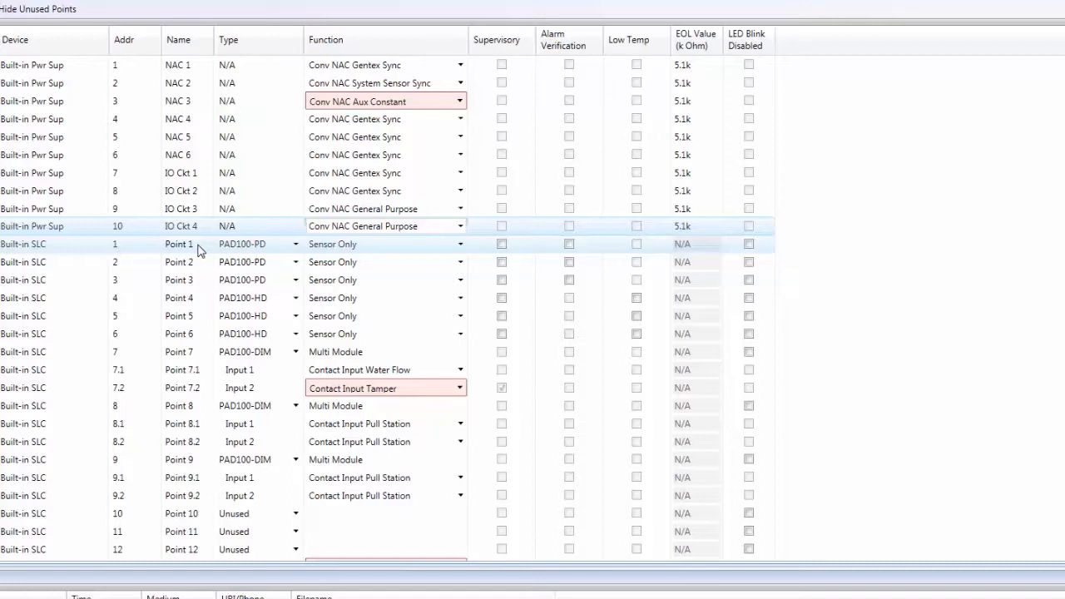
# Rename Point 1 on the built-in SLC to "Floor 2 Room 105".
pyautogui.doubleClick(199, 243)
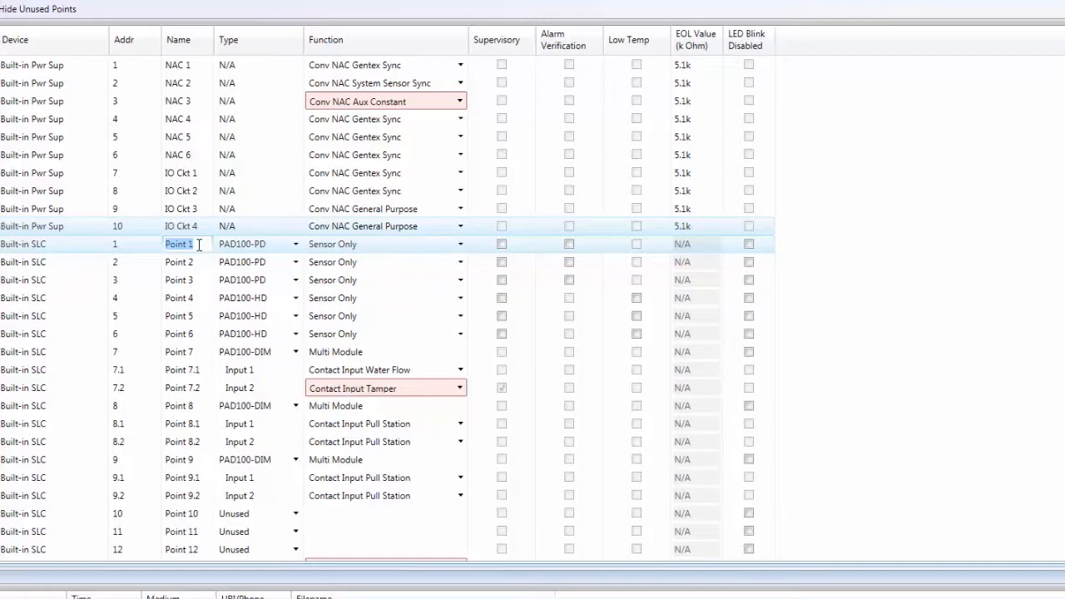
pyautogui.write('Floor 2')
pyautogui.write(' Room')
pyautogui.write(' 105')
pyautogui.click(201, 264)
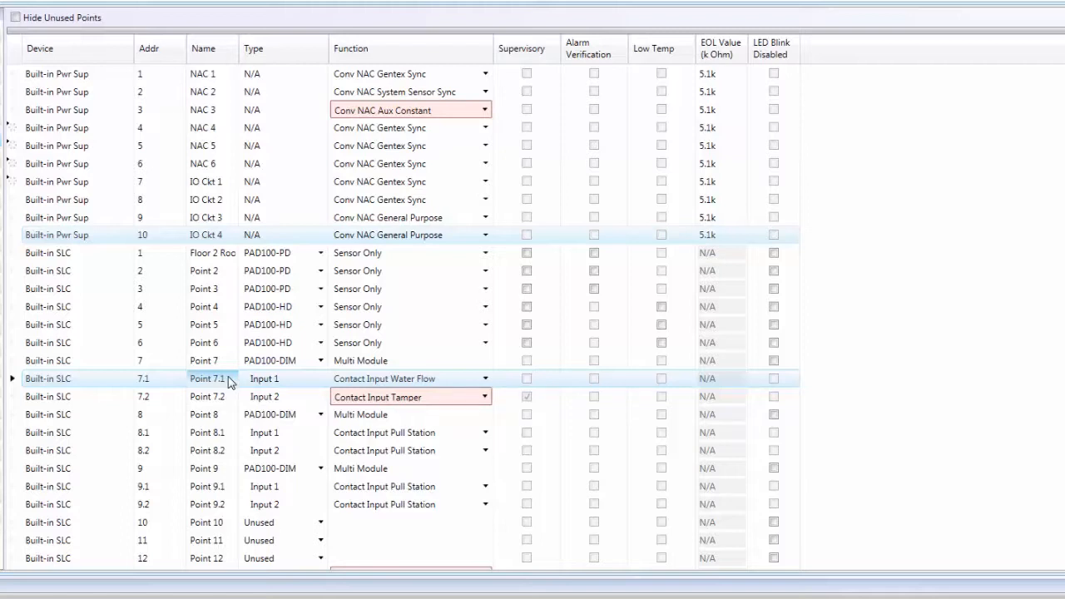
# Rename Point 7.1, the water flow input, to "Pump room 428".
pyautogui.click(230, 378)
pyautogui.write('Pump room')
pyautogui.write(' 428')
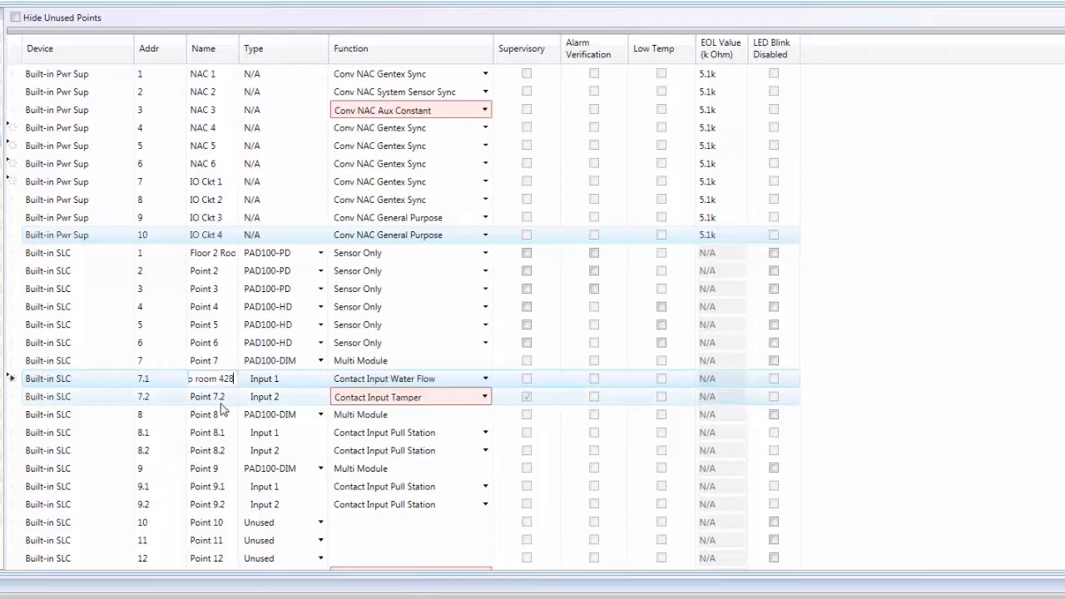
# Rename Point 7.2, the tamper input, to "Pump Room 428".
pyautogui.click(221, 403)
pyautogui.click(223, 400)
pyautogui.write('Pu')
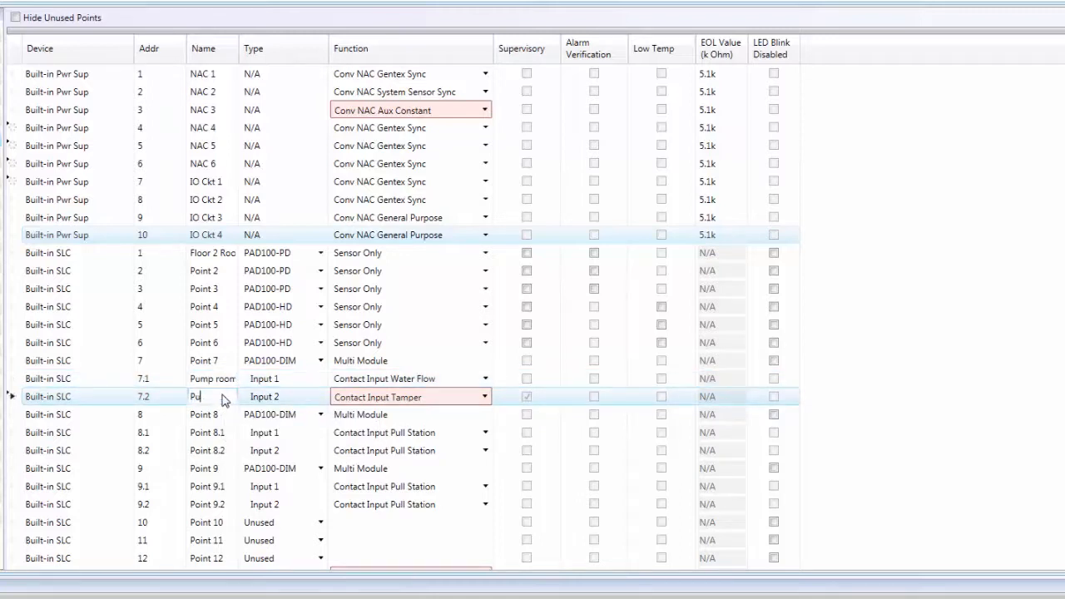
pyautogui.write('mp Room 428')
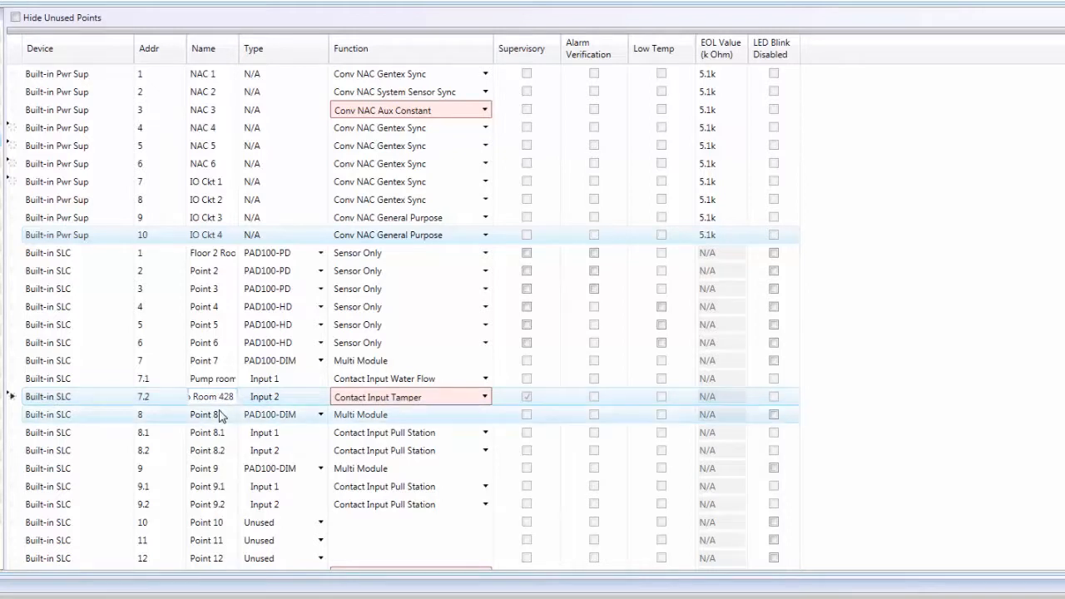
pyautogui.click(220, 415)
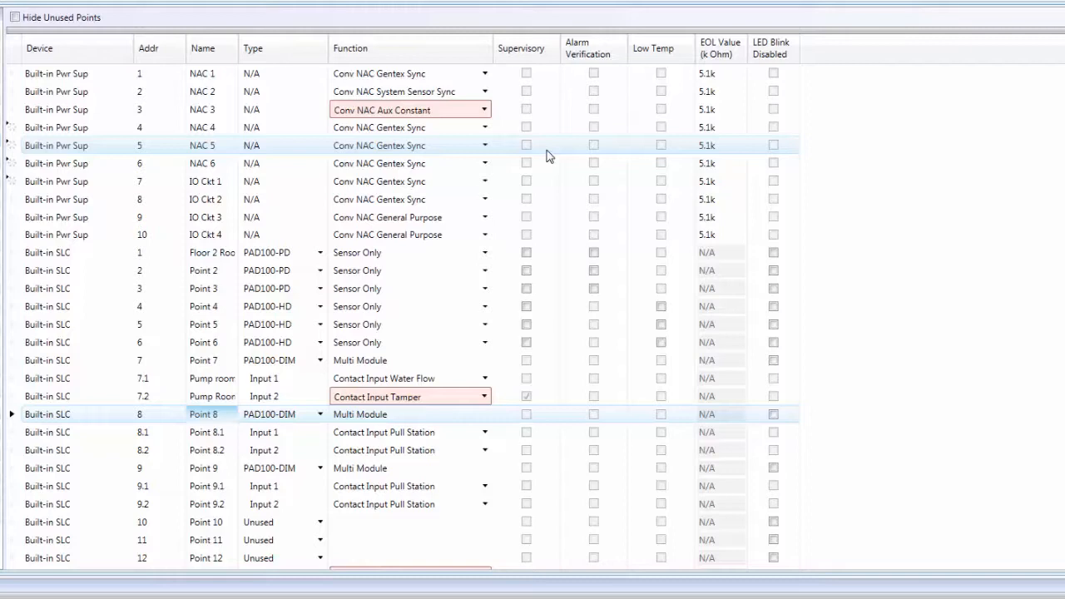
# Designate the three PAD100-PD detectors at built-in SLC addresses 1, 2 and 3 as supervisory inputs.
pyautogui.click(533, 400)
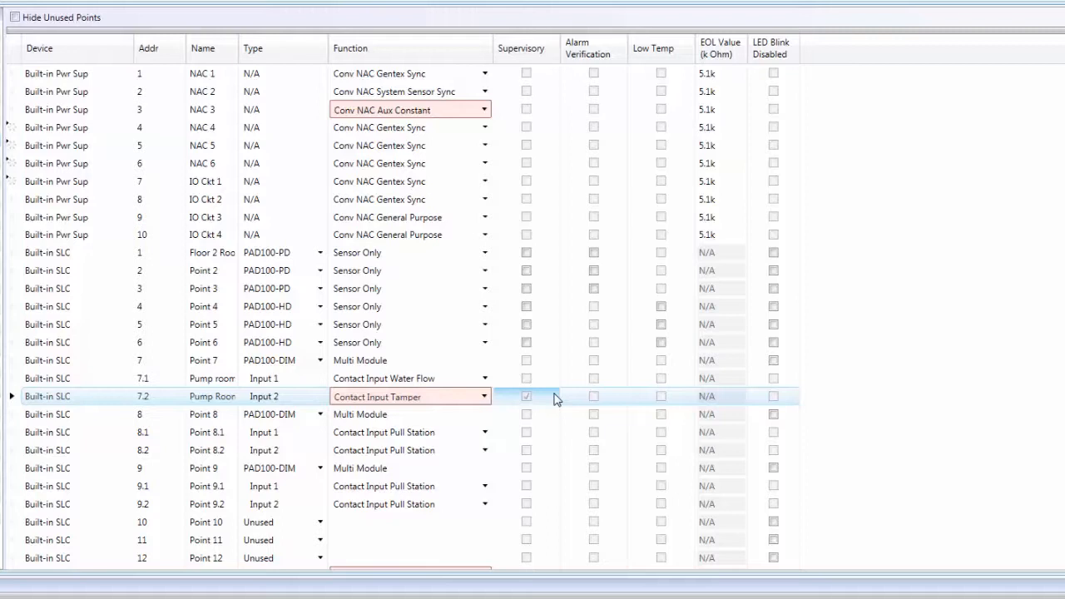
pyautogui.click(540, 271)
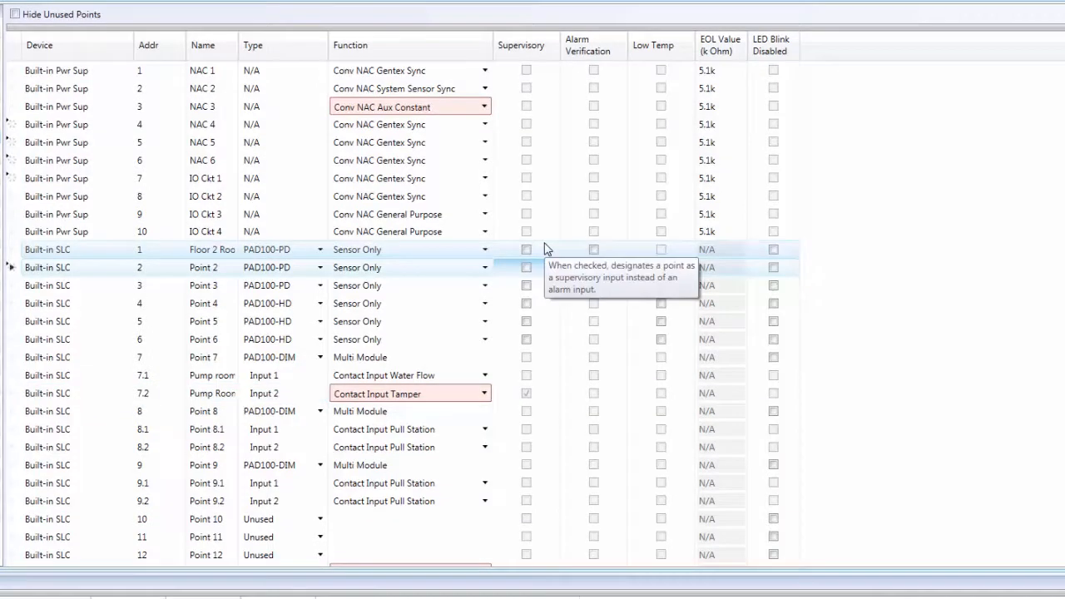
pyautogui.click(526, 250)
pyautogui.click(525, 267)
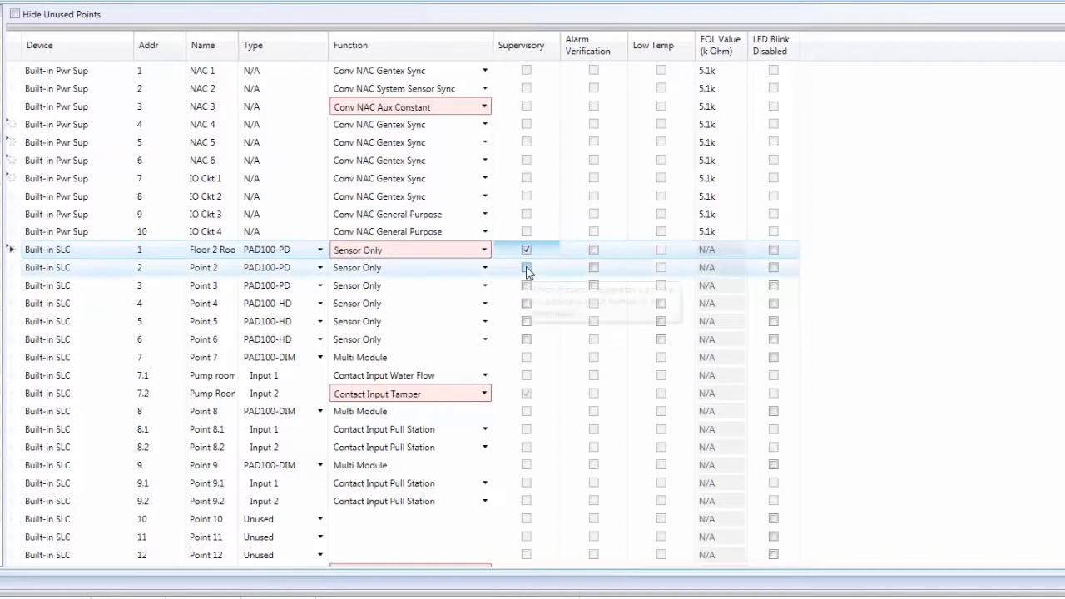
pyautogui.click(525, 285)
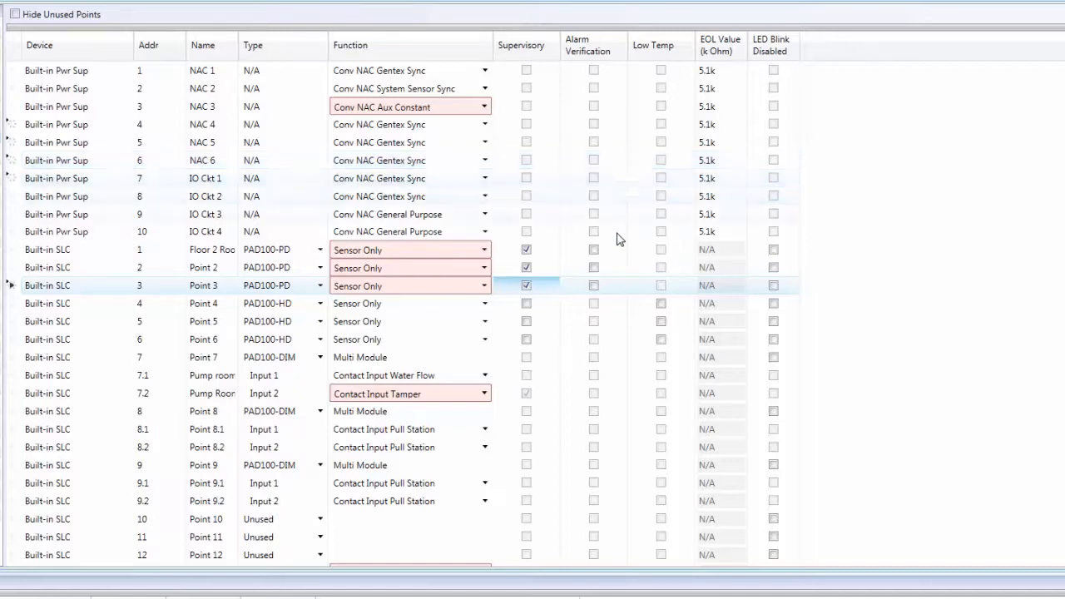
# Enable alarm verification for the three PAD100-PD detectors at built-in SLC addresses 1 to 3.
pyautogui.click(593, 249)
pyautogui.click(594, 267)
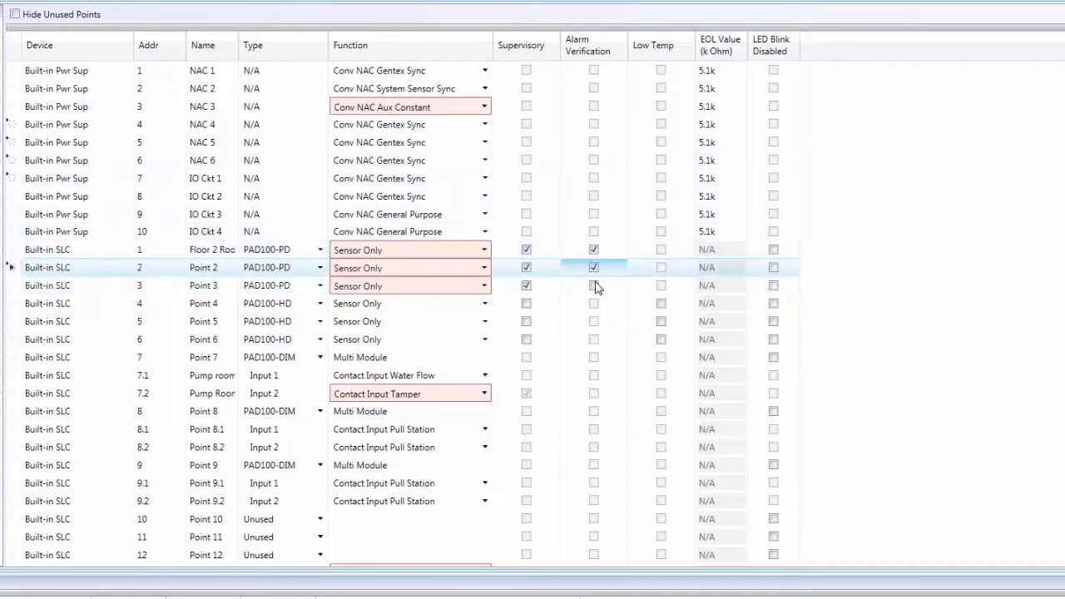
pyautogui.click(593, 286)
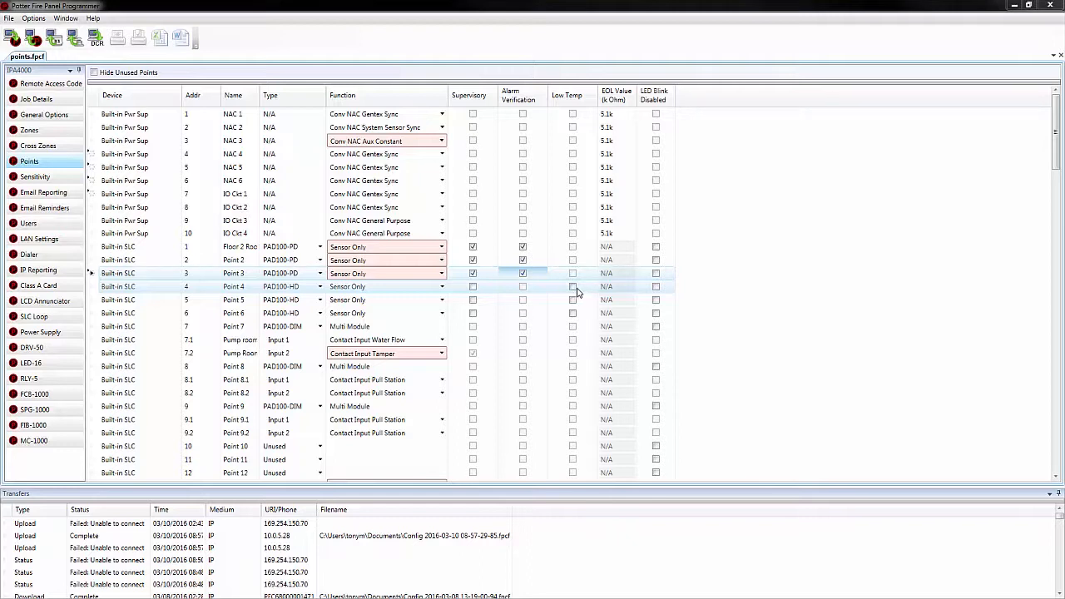
# Enable the Low Temp option for the PAD100-HD heat detectors Point 4, Point 5 and Point 6.
pyautogui.click(573, 288)
pyautogui.click(573, 300)
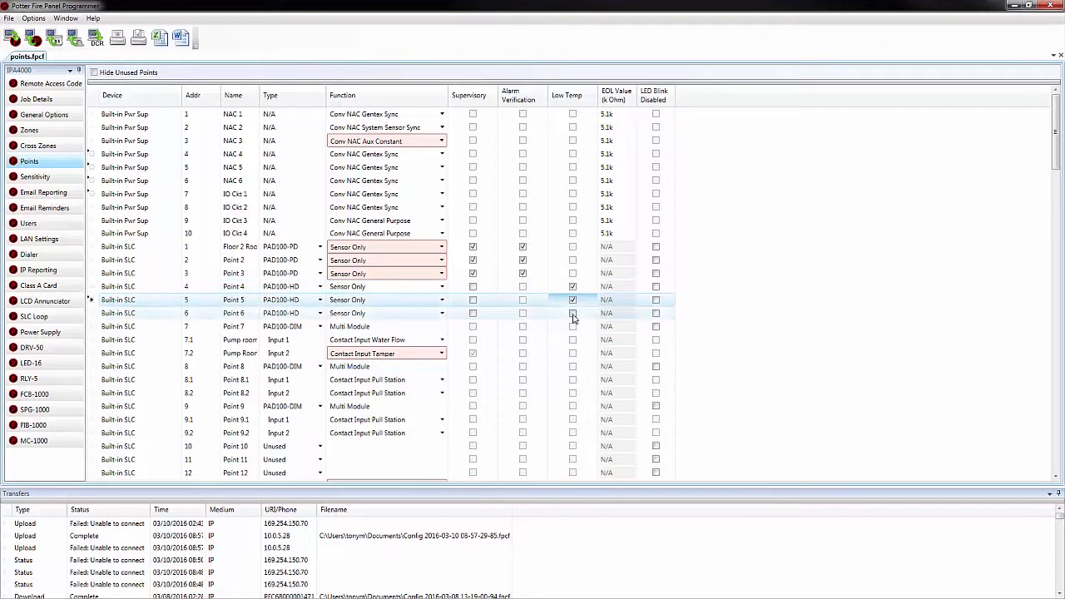
pyautogui.click(574, 313)
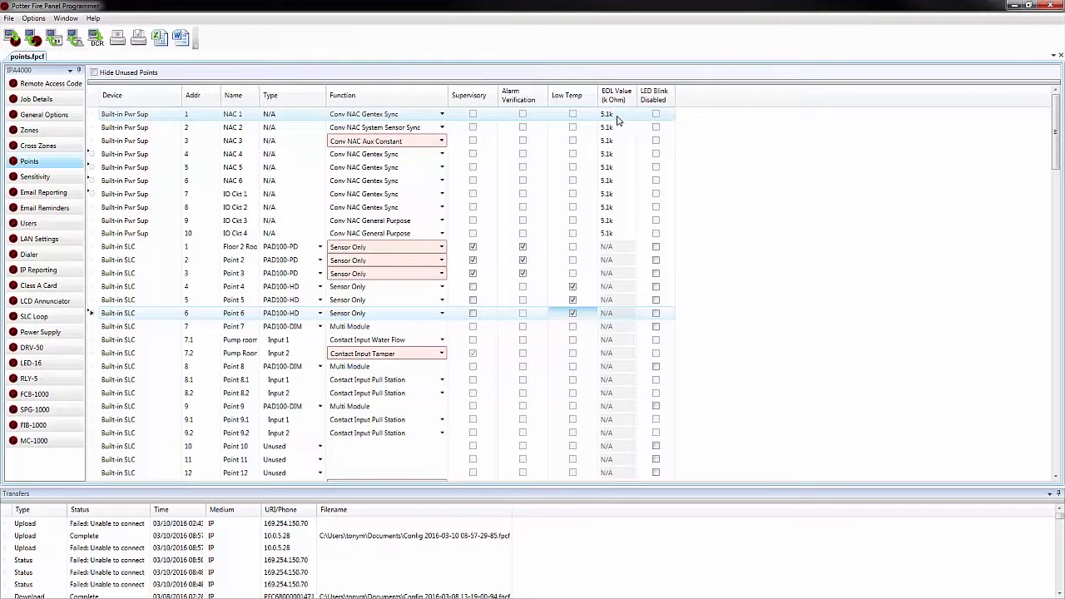
# Set the EOL value of NAC 1 on the built-in power supply to 27k.
pyautogui.click(617, 116)
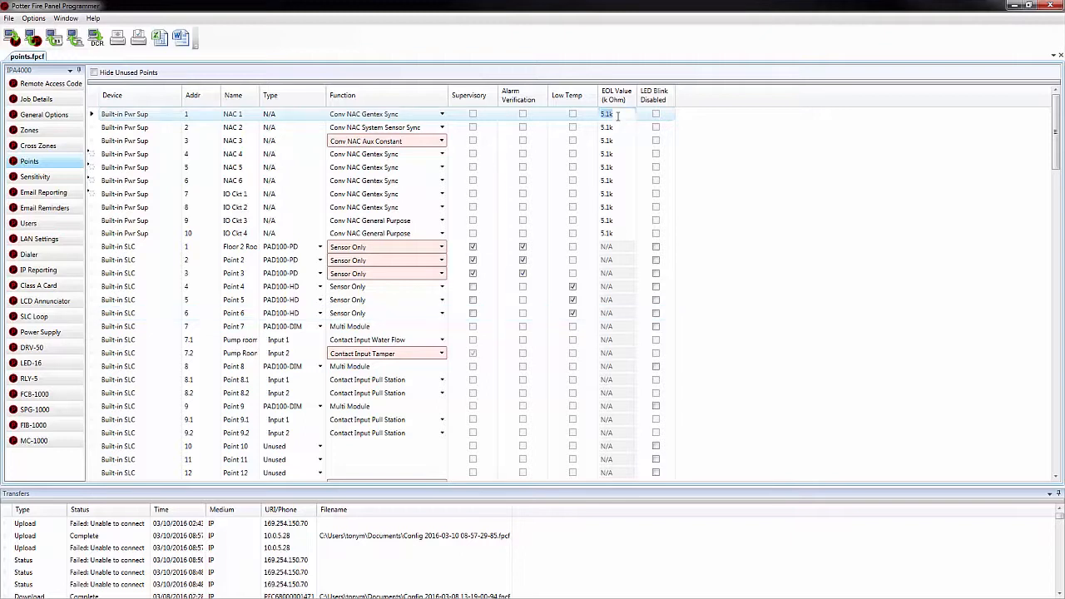
pyautogui.write('27')
pyautogui.press('Return')
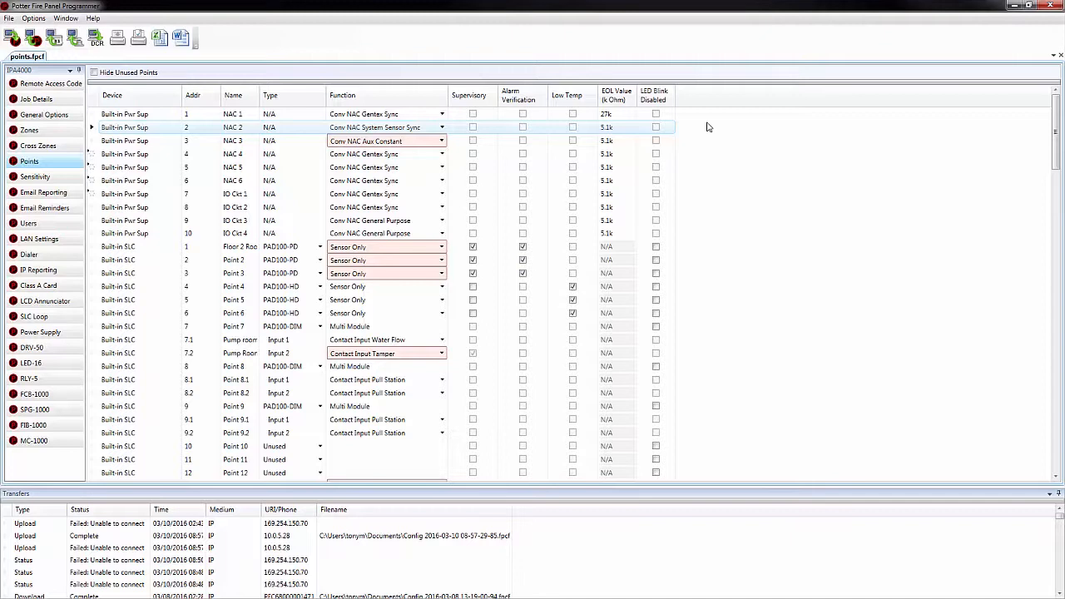
# Disable LED blinking for Point 2, Point 3, Point 4 and Point 5 on the built-in SLC.
pyautogui.click(655, 260)
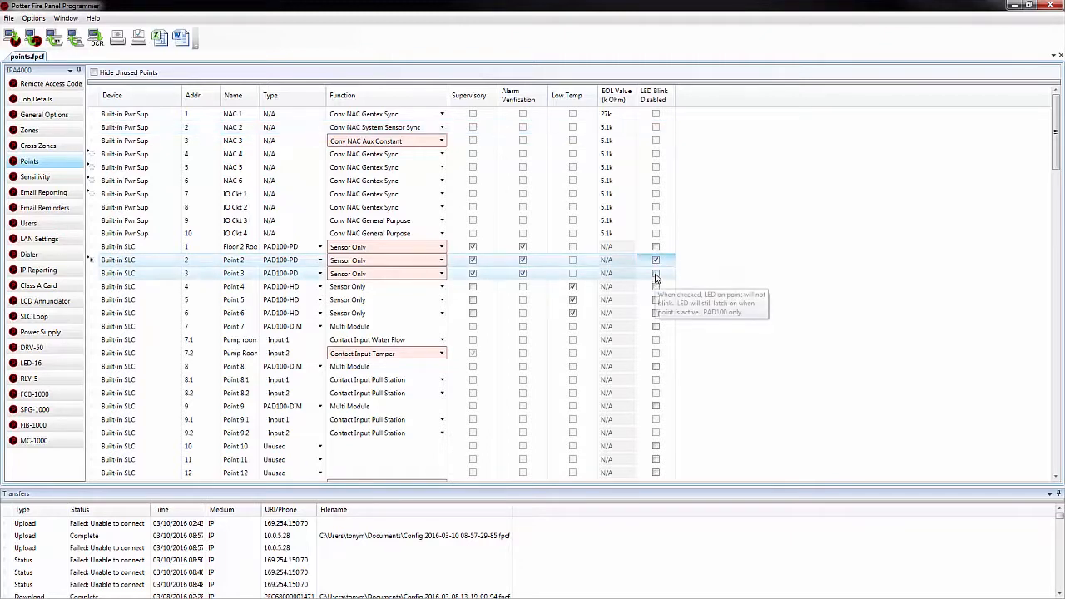
pyautogui.click(655, 274)
pyautogui.click(656, 287)
pyautogui.click(656, 300)
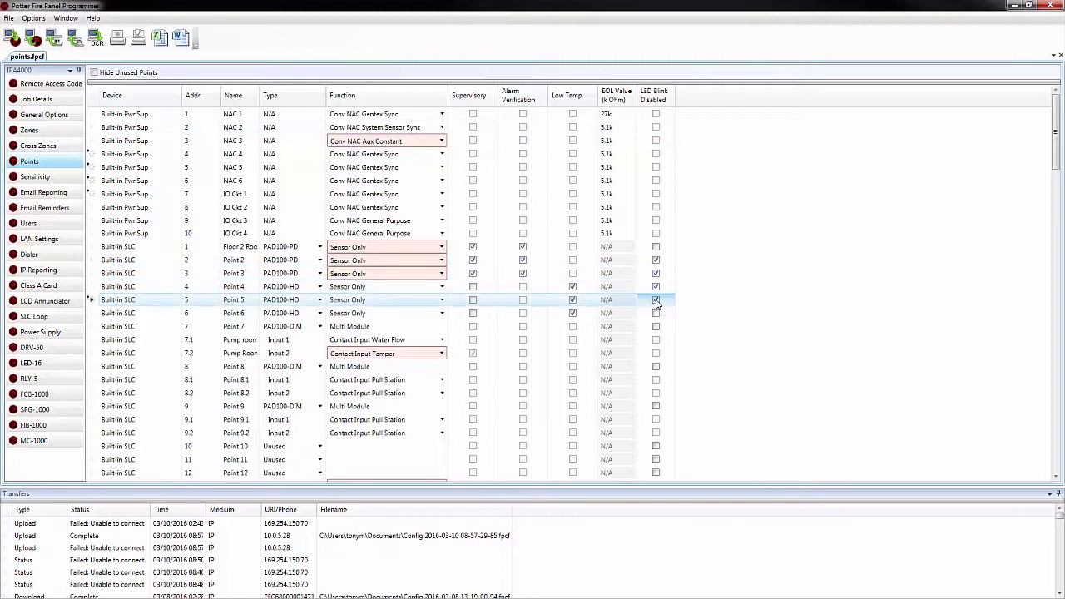